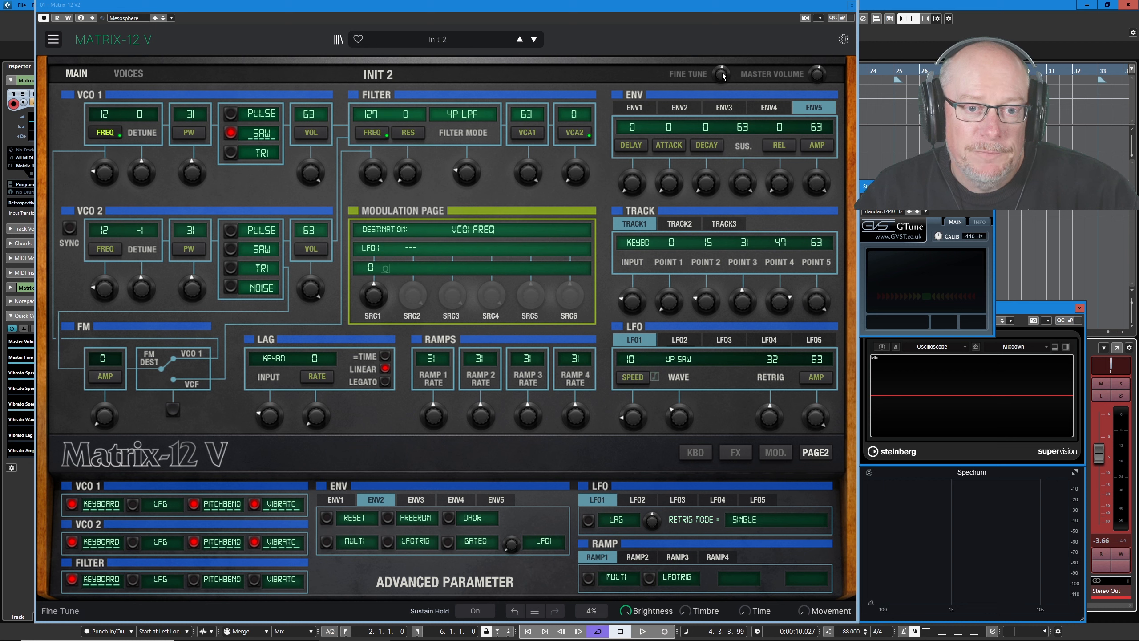
Check the modulation matrix assignments and set the LFO 1 modulation amount for VCO 1 frequency to 63.
{"action": "mouse_move", "coordinate": [722, 73]}
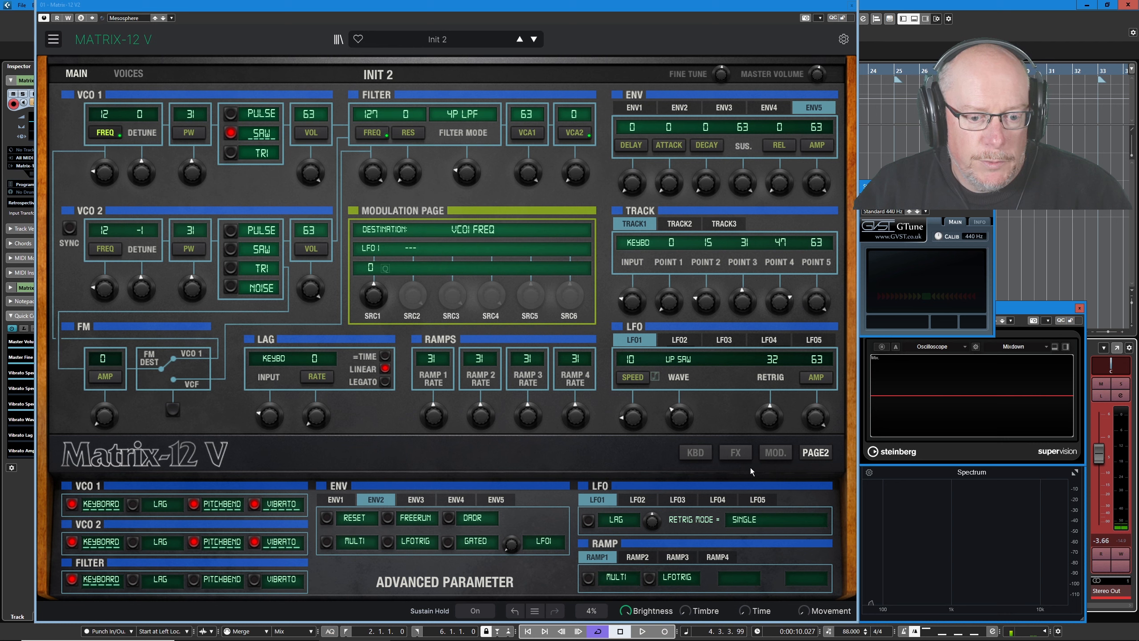
{"action": "left_click", "coordinate": [775, 453]}
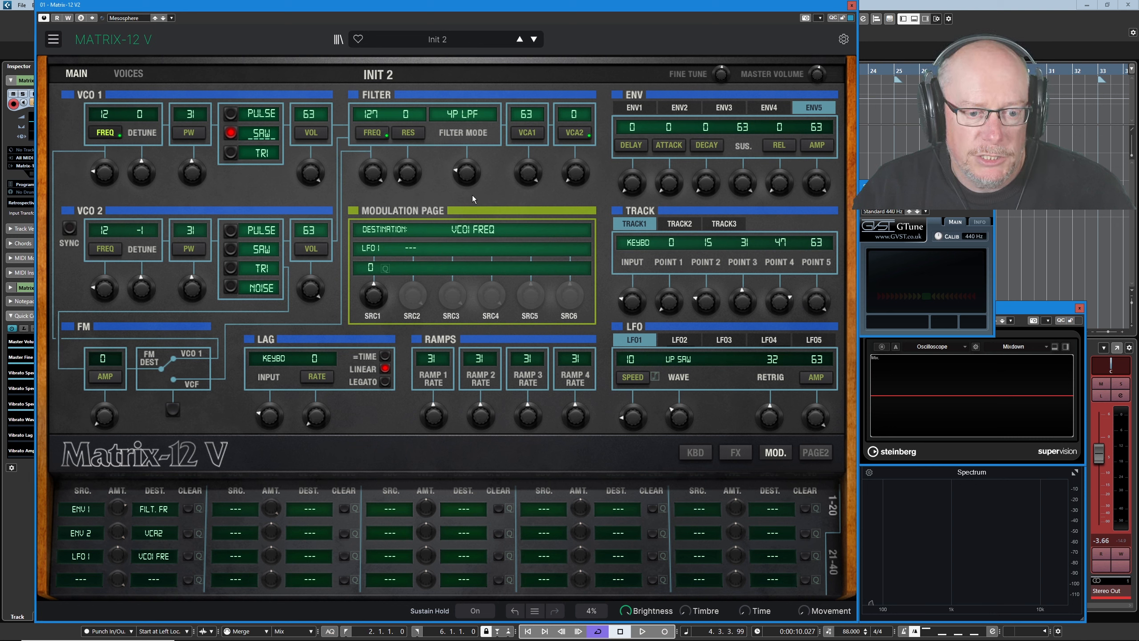
{"action": "left_click", "coordinate": [815, 453]}
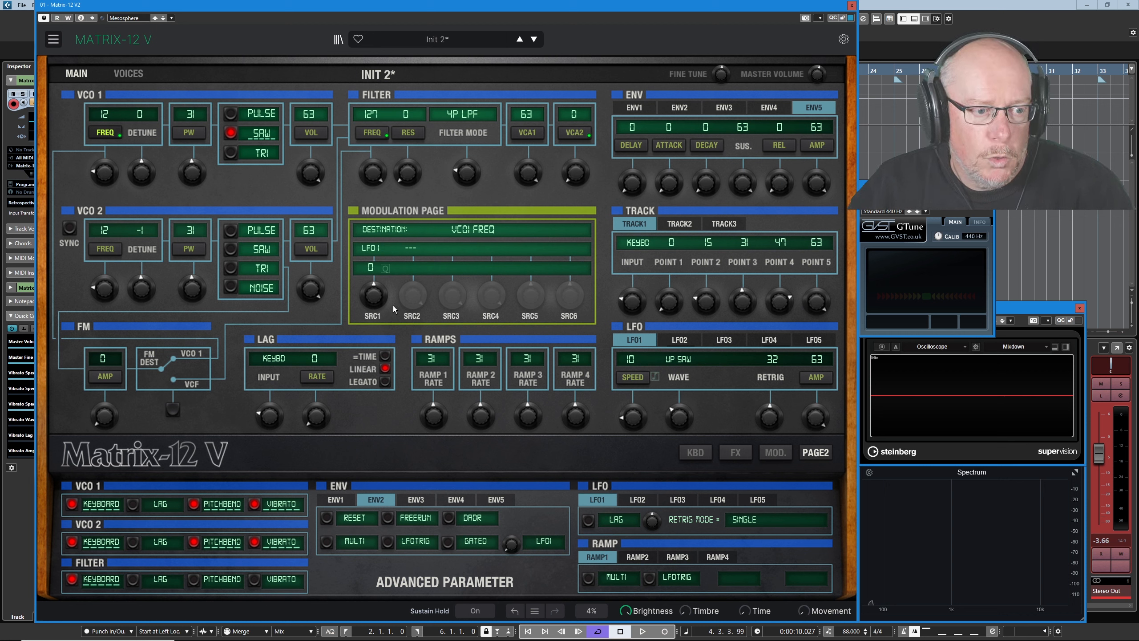
{"action": "left_click_drag", "start_coordinate": [373, 303], "coordinate": [408, 193]}
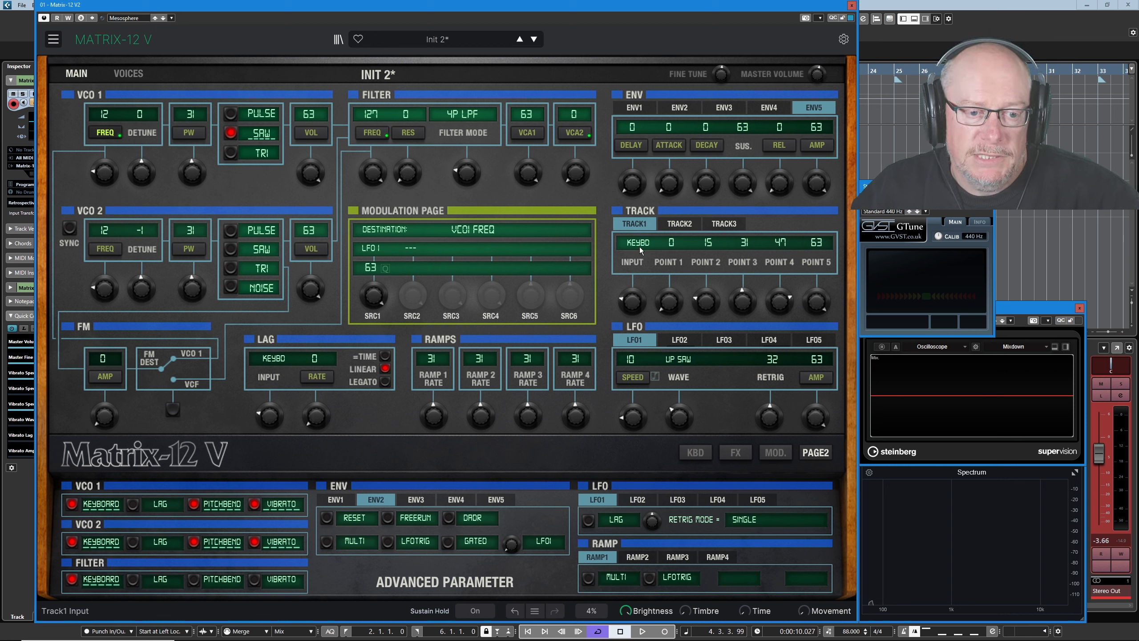
Set the input source of Track 1 to LFO 1.
{"action": "left_click", "coordinate": [658, 253]}
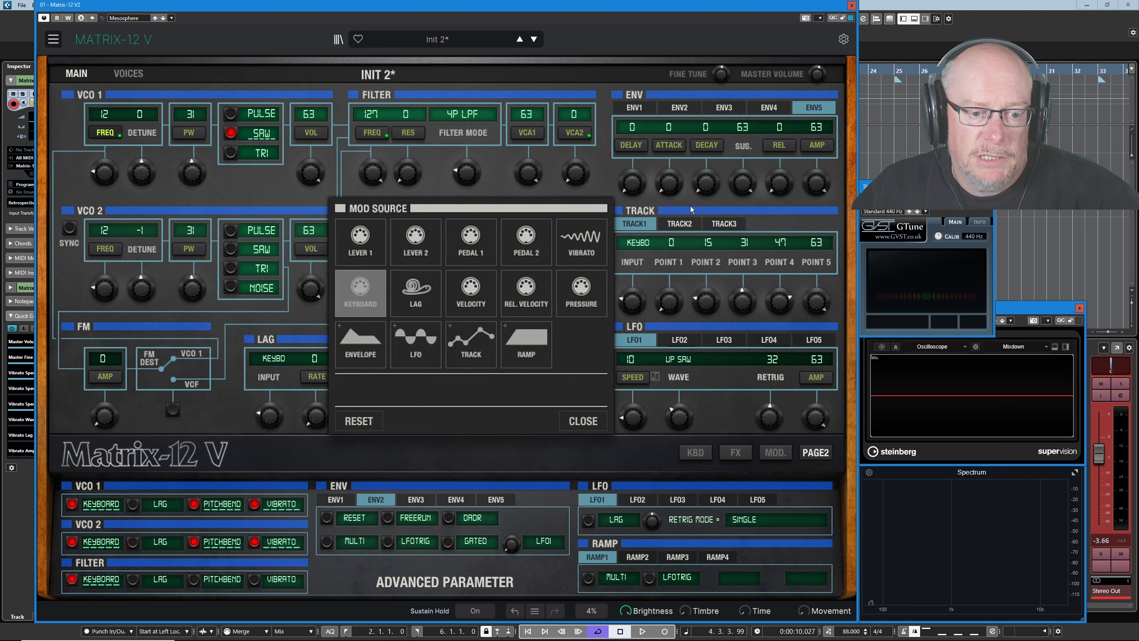
{"action": "left_click", "coordinate": [420, 341]}
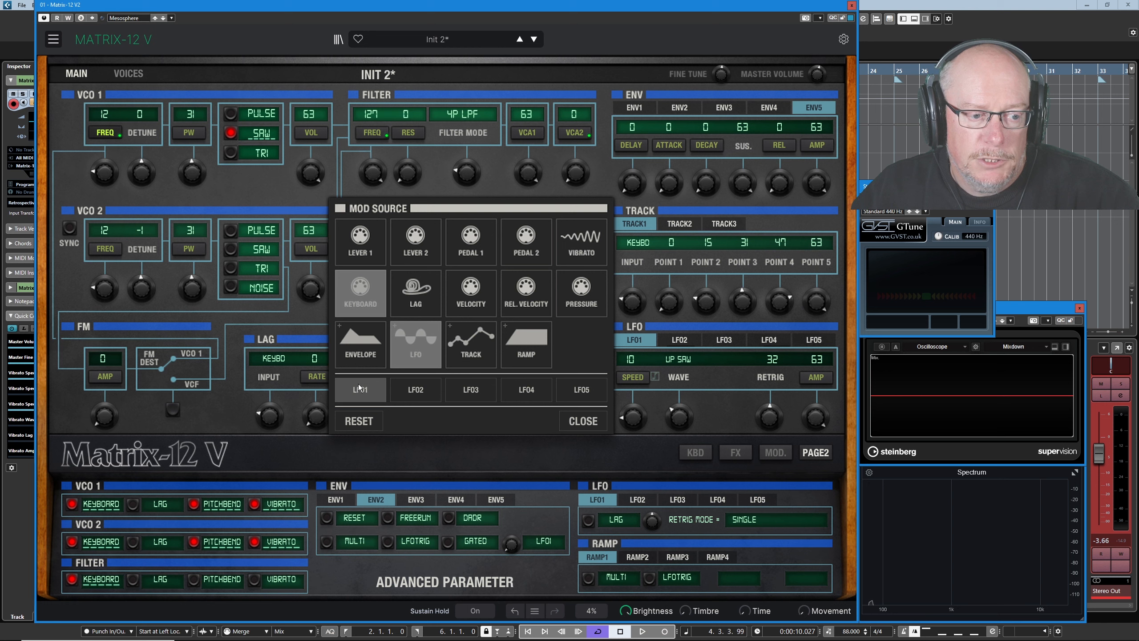
{"action": "left_click", "coordinate": [359, 387]}
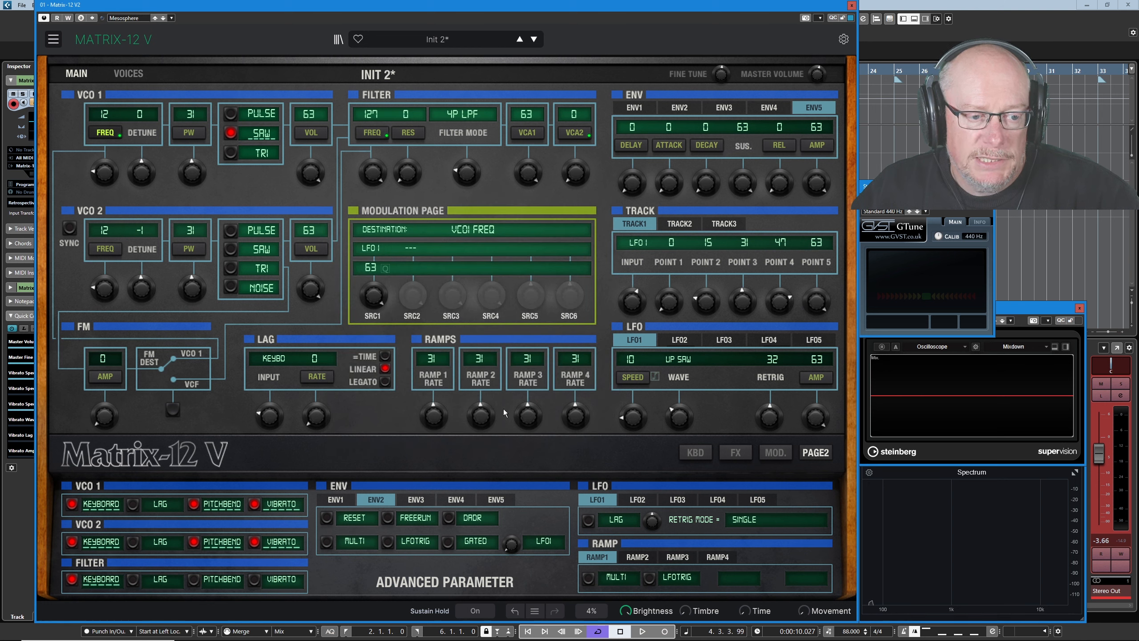
Replace the first modulation source of VCO 1 frequency with Track 1.
{"action": "left_click", "coordinate": [372, 249]}
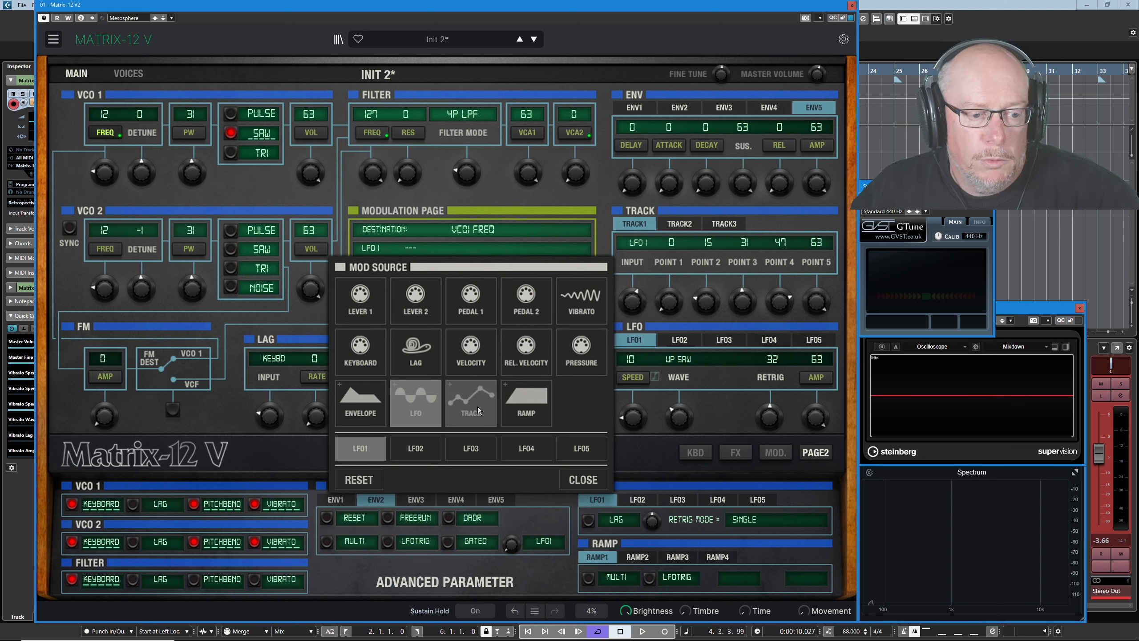
{"action": "left_click", "coordinate": [477, 407]}
{"action": "left_click", "coordinate": [358, 447]}
{"action": "left_click", "coordinate": [569, 478]}
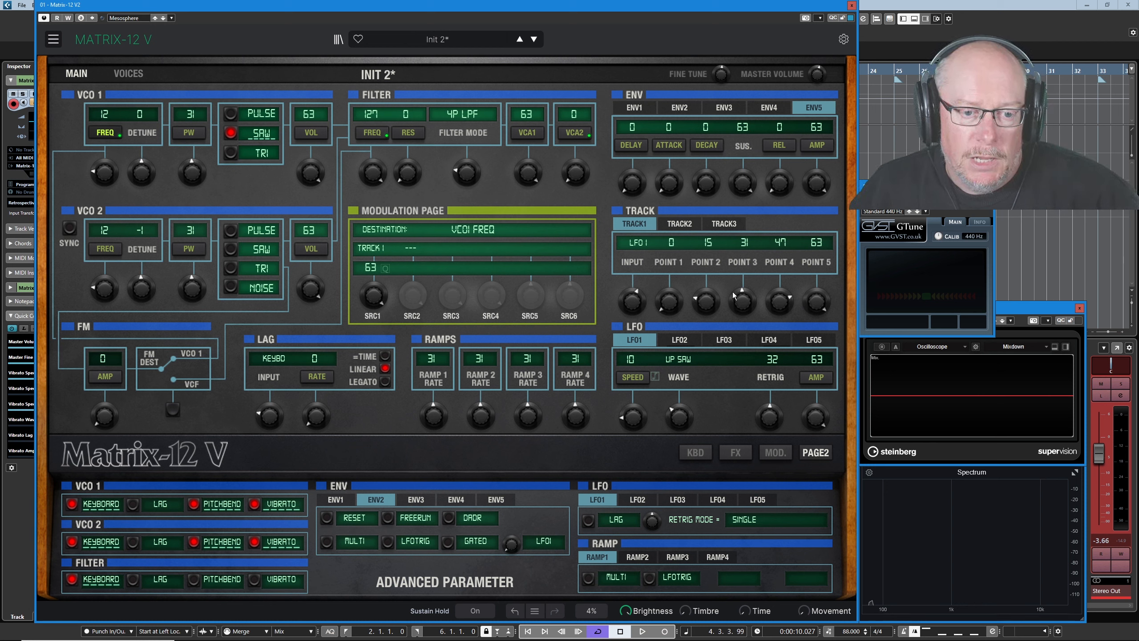
Set Track 1 point 2 to 63 and points 3, 4 and 5 to 0.
{"action": "mouse_move", "coordinate": [705, 305]}
{"action": "left_mouse_down"}
{"action": "mouse_move", "coordinate": [706, 278]}
{"action": "mouse_move", "coordinate": [743, 305]}
{"action": "mouse_move", "coordinate": [742, 334]}
{"action": "mouse_move", "coordinate": [780, 341]}
{"action": "left_mouse_up"}
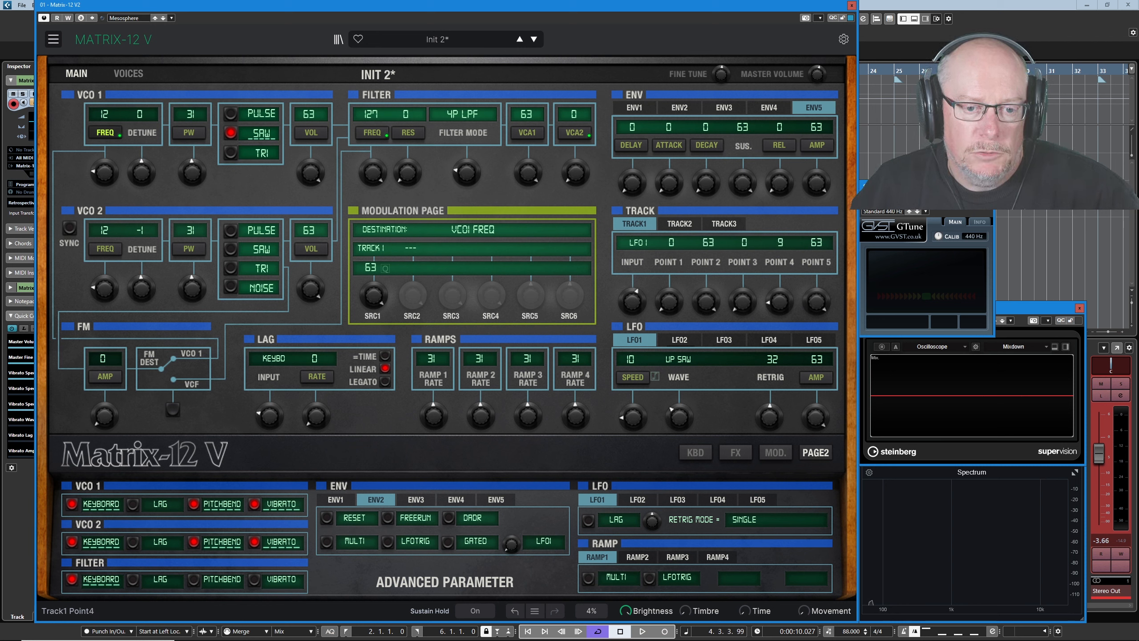
{"action": "left_click_drag", "start_coordinate": [816, 302], "coordinate": [817, 312]}
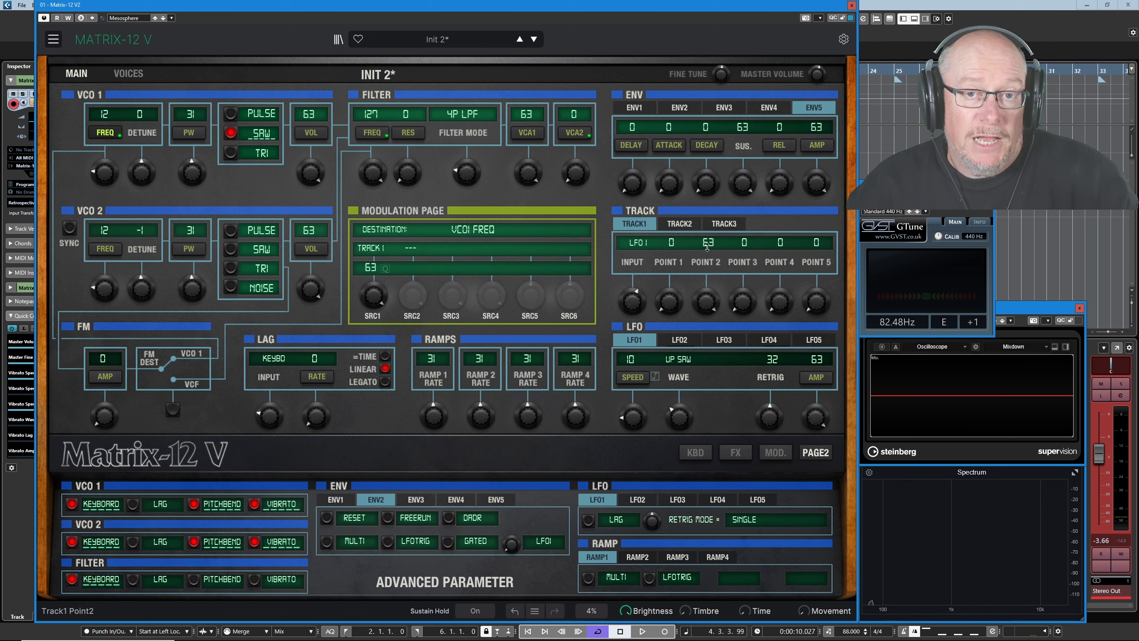
Give Track 1 a descending curve by setting points 1 to 4 to 63, 47, 31 and 15.
{"action": "left_click_drag", "start_coordinate": [676, 305], "coordinate": [677, 215]}
{"action": "left_click_drag", "start_coordinate": [707, 309], "coordinate": [707, 395]}
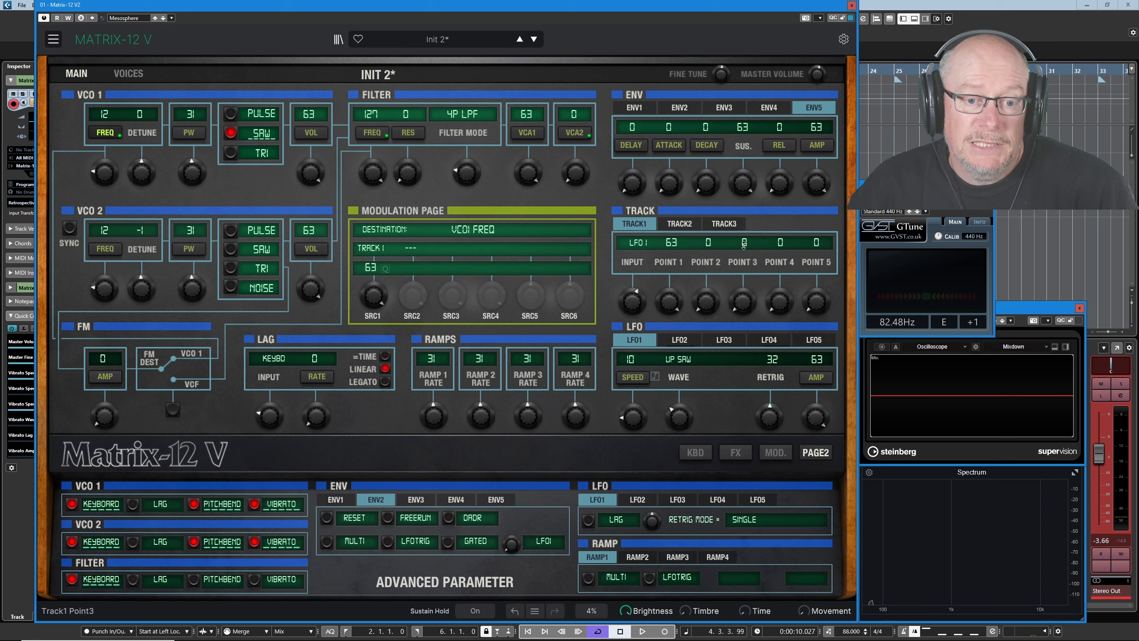
{"action": "left_click_drag", "start_coordinate": [781, 303], "coordinate": [781, 292]}
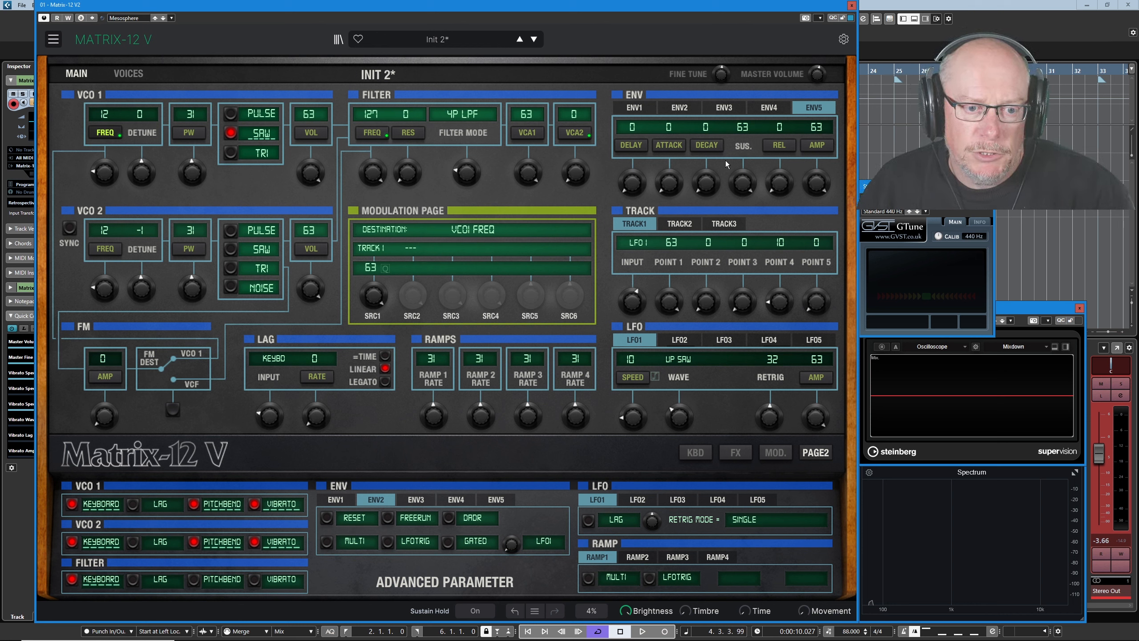
{"action": "left_click_drag", "start_coordinate": [704, 307], "coordinate": [786, 305]}
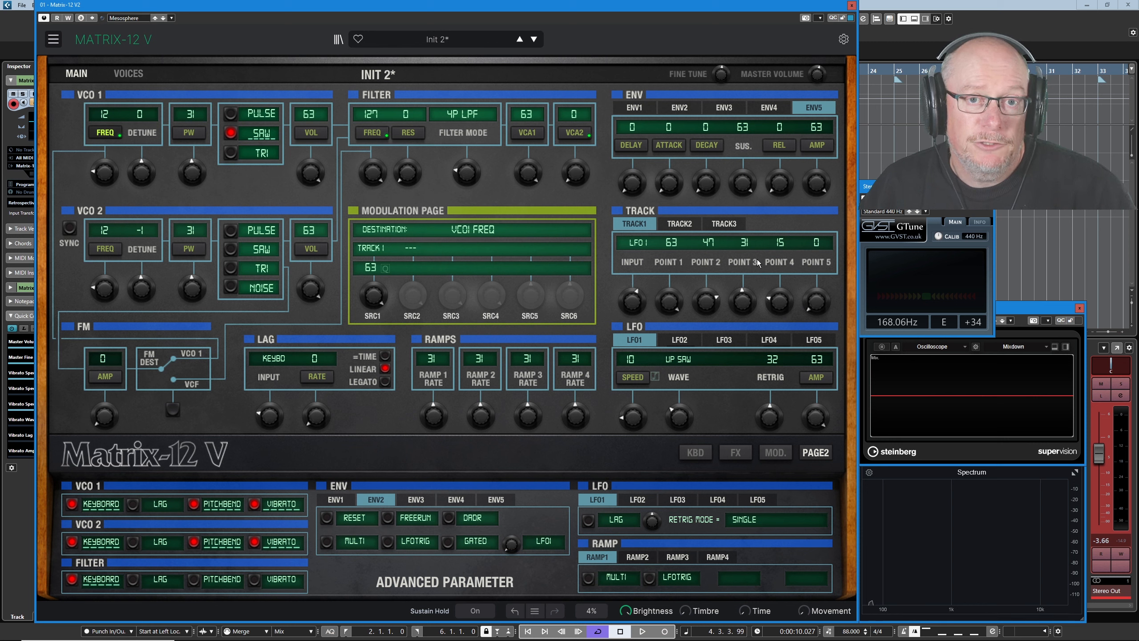
Reset Track 1 points 1 through 4 to 0.
{"action": "double_click", "coordinate": [671, 309]}
{"action": "double_click", "coordinate": [713, 302]}
{"action": "double_click", "coordinate": [740, 301]}
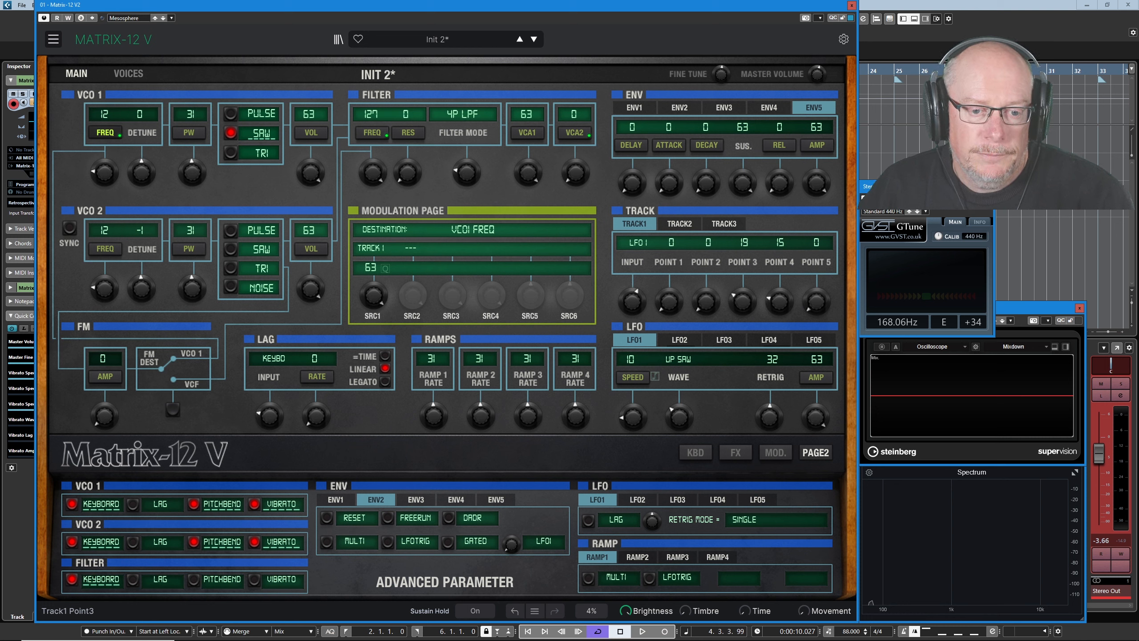
{"action": "double_click", "coordinate": [780, 302]}
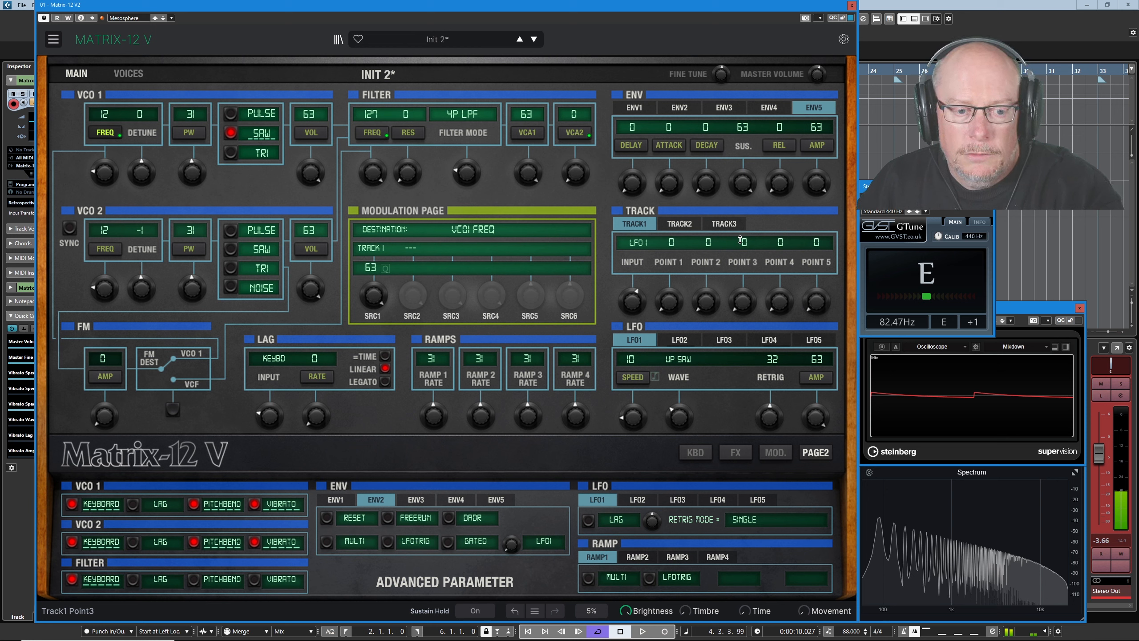
Change the LFO 1 waveform to Square and set its speed to 38.
{"action": "left_click", "coordinate": [673, 367]}
{"action": "left_click", "coordinate": [685, 388]}
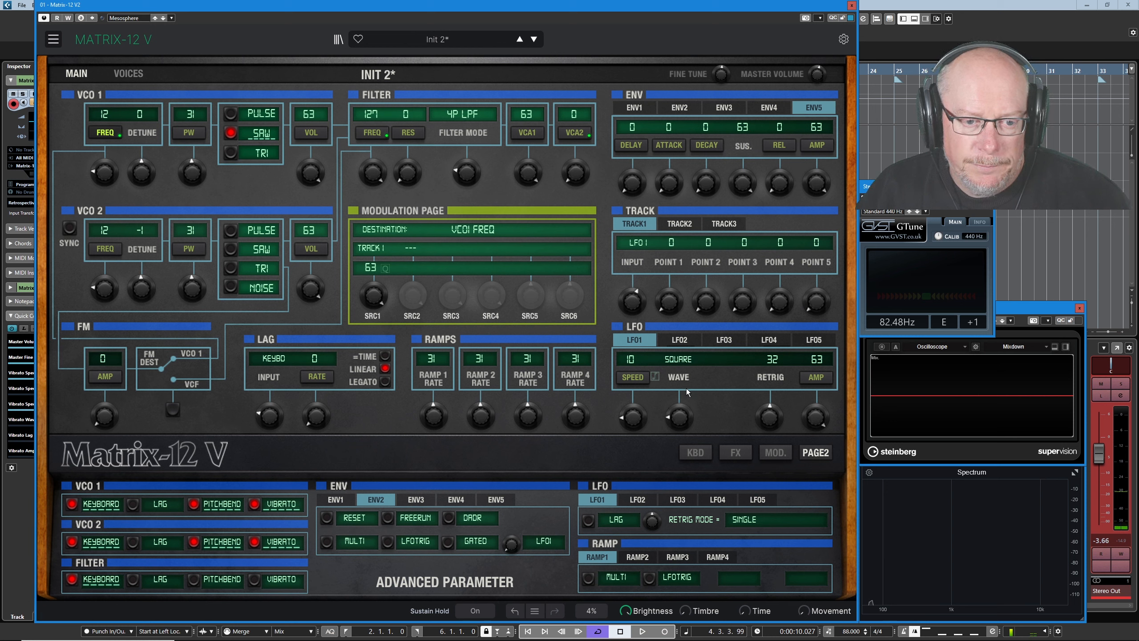
{"action": "left_click_drag", "start_coordinate": [633, 417], "coordinate": [633, 371]}
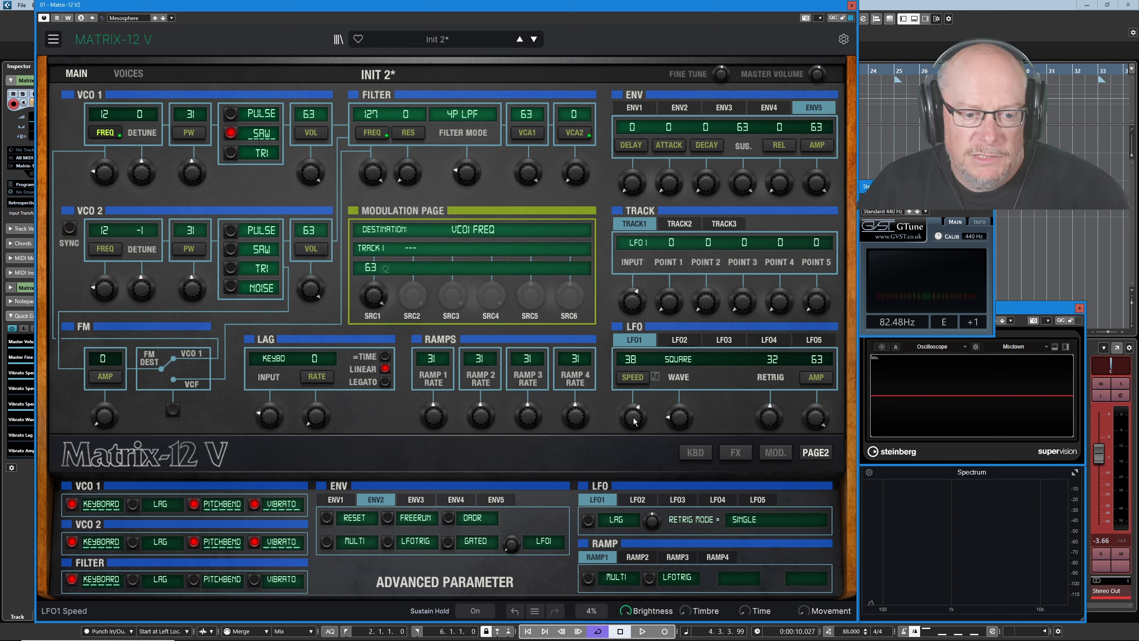
Switch the VCO 1 frequency modulation source to LFO 1 to compare the sound, and return it to Track 1.
{"action": "left_click", "coordinate": [368, 249]}
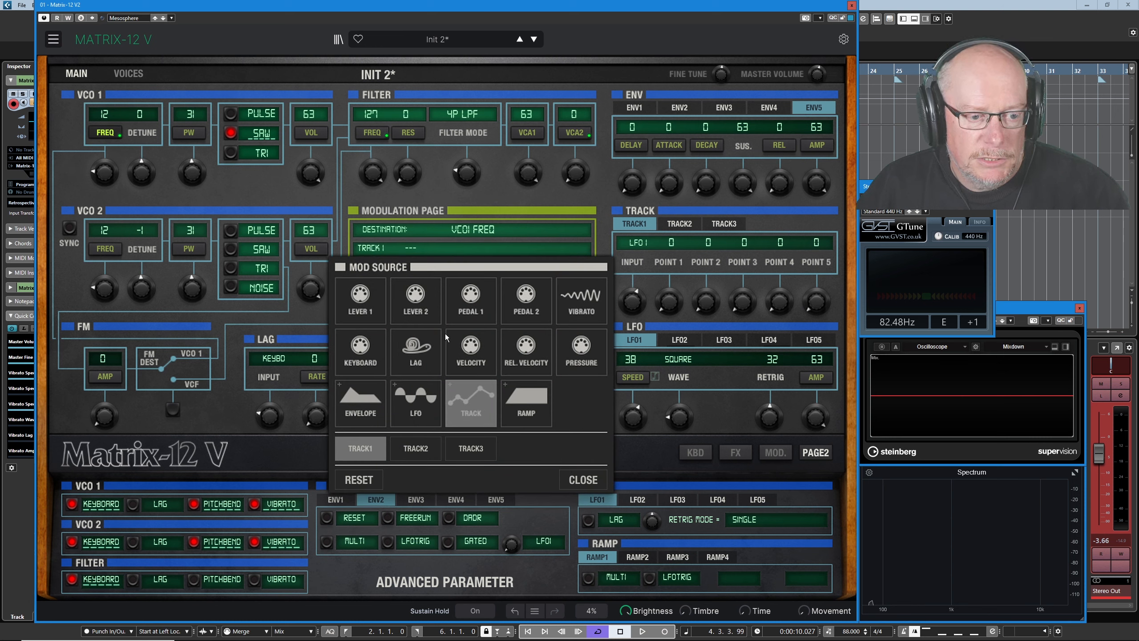
{"action": "left_click", "coordinate": [415, 406]}
{"action": "left_click", "coordinate": [359, 450]}
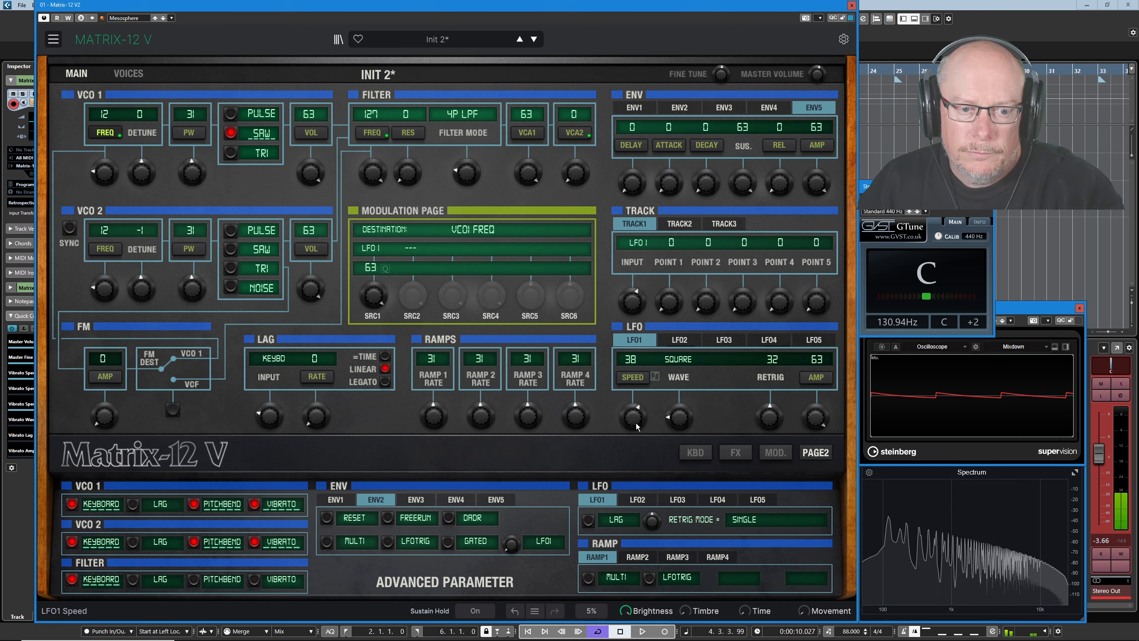
{"action": "left_click", "coordinate": [371, 250]}
{"action": "left_click", "coordinate": [473, 402]}
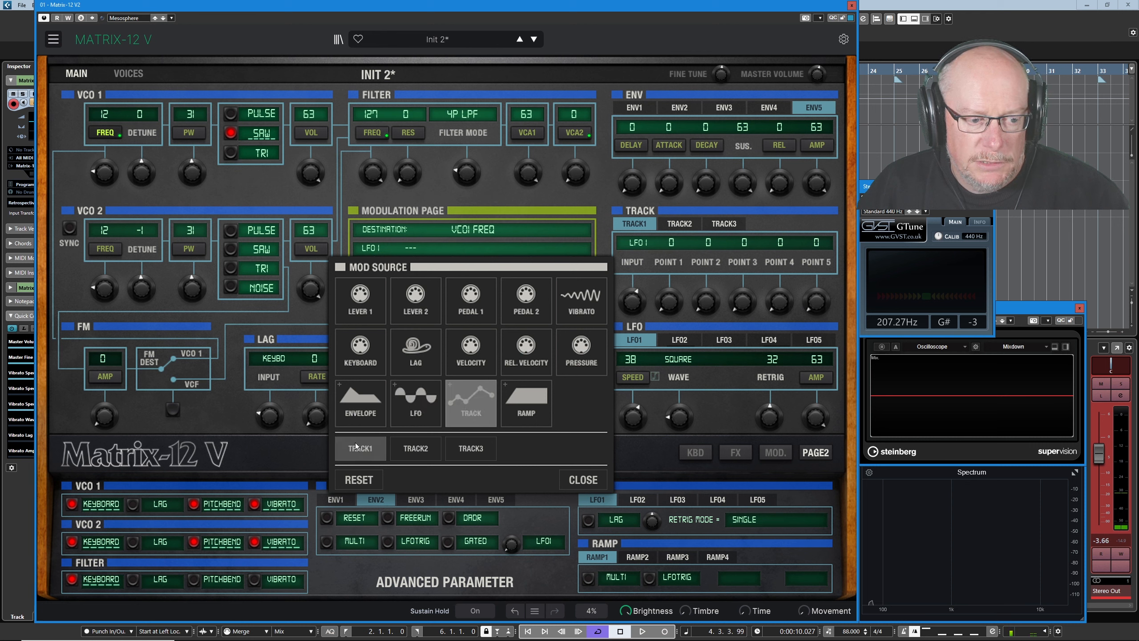
{"action": "left_click", "coordinate": [358, 447]}
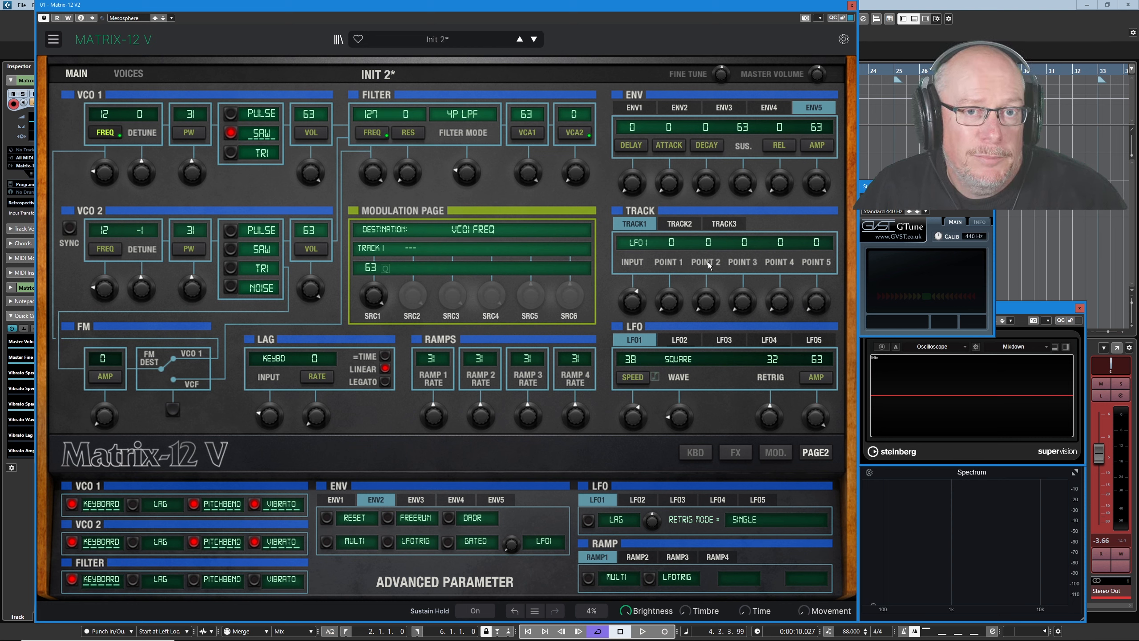
Set Track 1 point 1 to 24, point 2 to 30 and point 4 to 37.
{"action": "left_click_drag", "start_coordinate": [673, 306], "coordinate": [705, 297]}
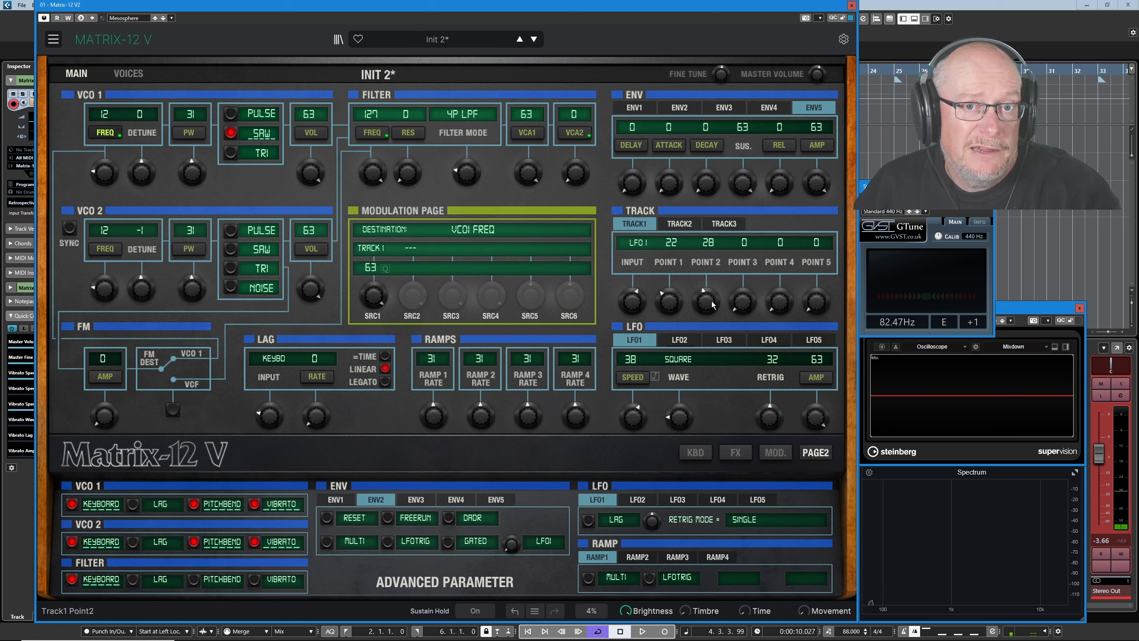
{"action": "left_click_drag", "start_coordinate": [713, 305], "coordinate": [665, 302]}
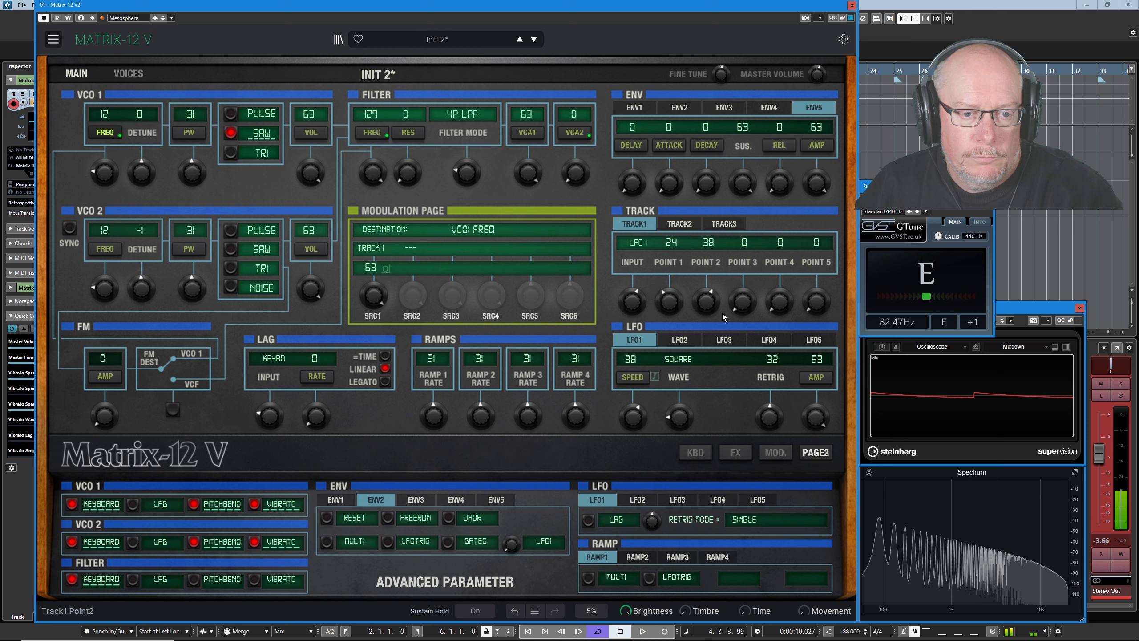
{"action": "left_click_drag", "start_coordinate": [779, 302], "coordinate": [780, 285]}
{"action": "left_click_drag", "start_coordinate": [707, 307], "coordinate": [707, 311]}
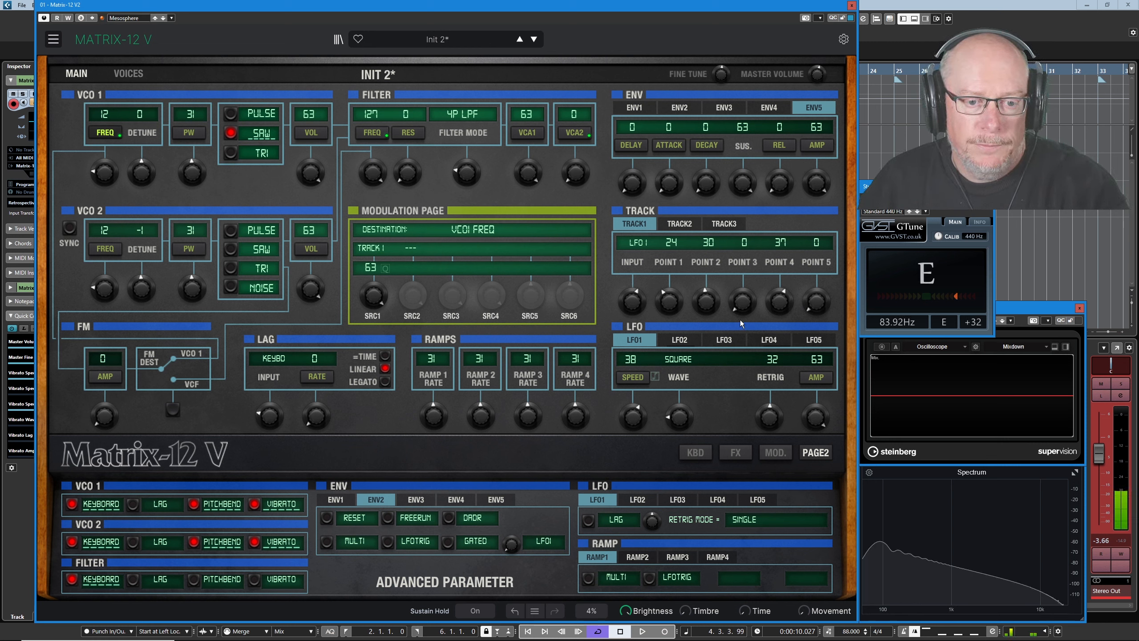
Set Track 1 point 3 to 23 and point 5 to 7.
{"action": "left_click_drag", "start_coordinate": [742, 307], "coordinate": [742, 293]}
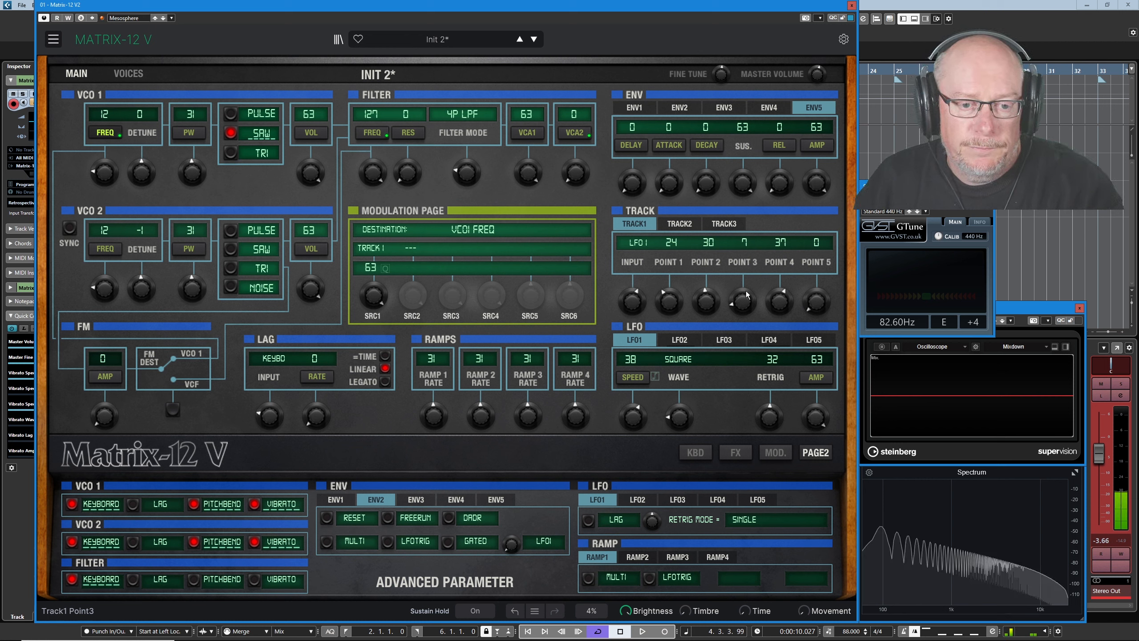
{"action": "left_click_drag", "start_coordinate": [817, 300], "coordinate": [816, 279]}
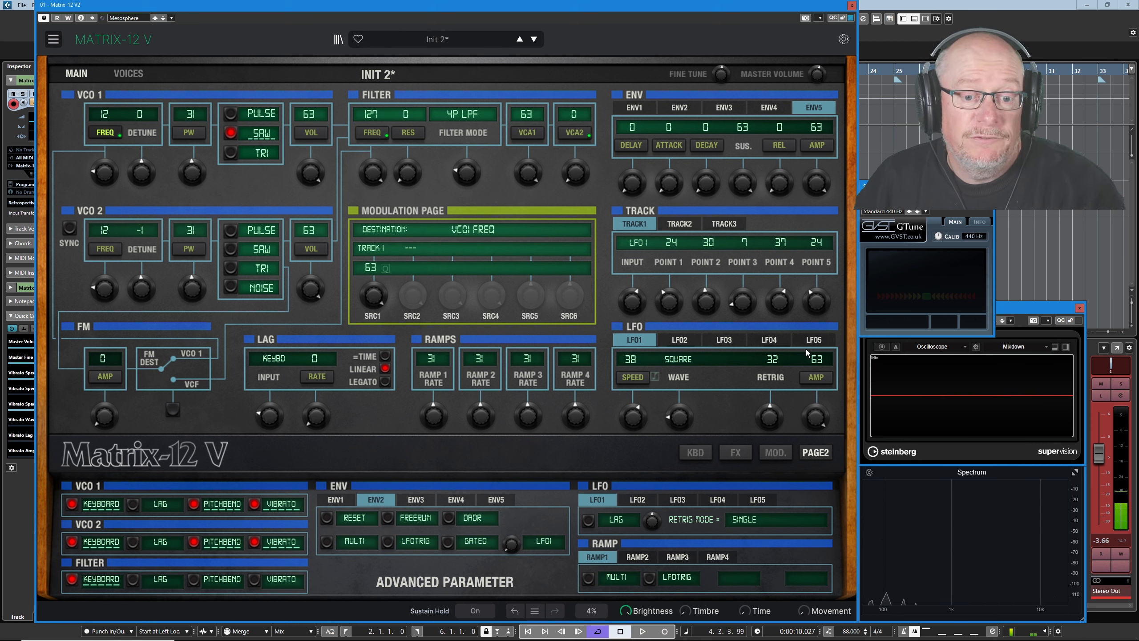
{"action": "left_click_drag", "start_coordinate": [816, 302], "coordinate": [816, 317]}
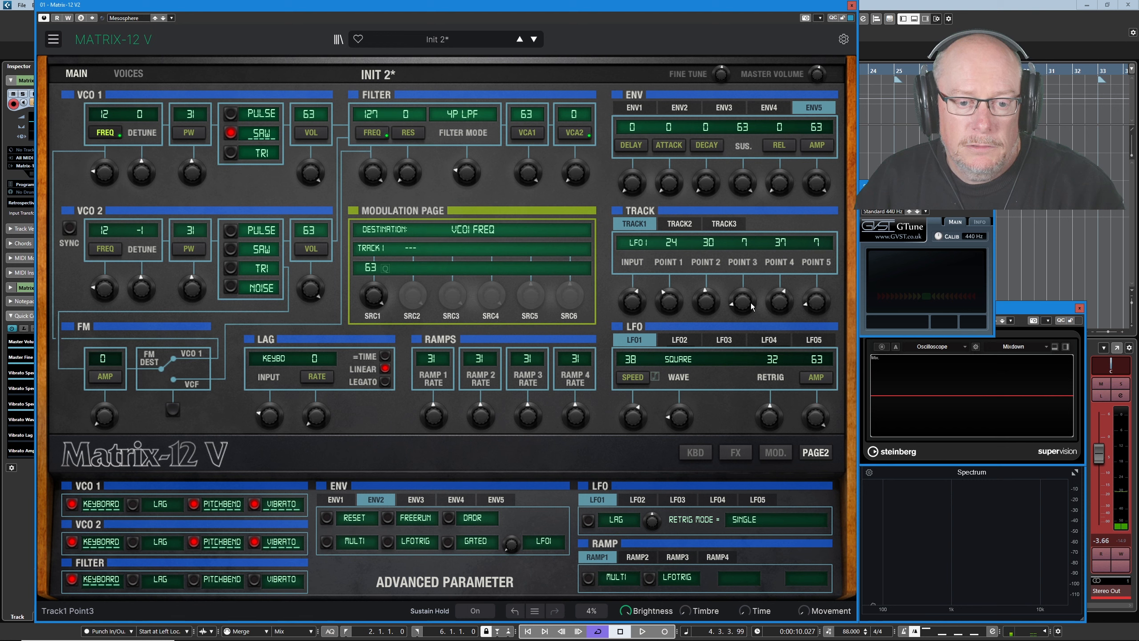
{"action": "left_click_drag", "start_coordinate": [743, 306], "coordinate": [743, 292]}
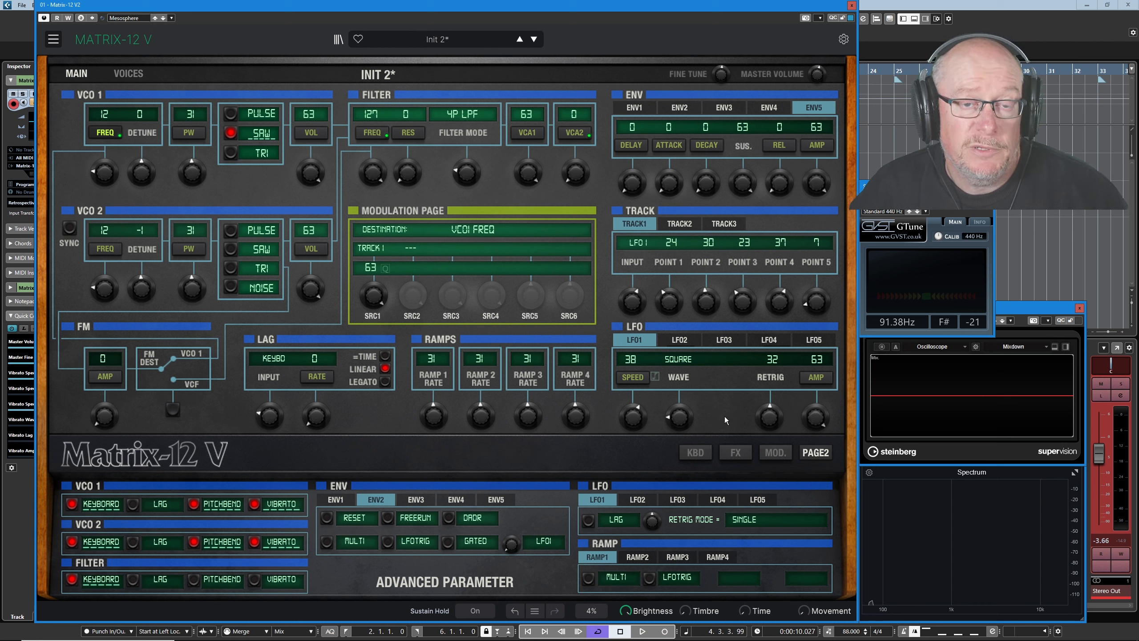
Load the Arpeggio preset from the list of all presets.
{"action": "left_click", "coordinate": [441, 41]}
{"action": "mouse_move", "coordinate": [459, 57]}
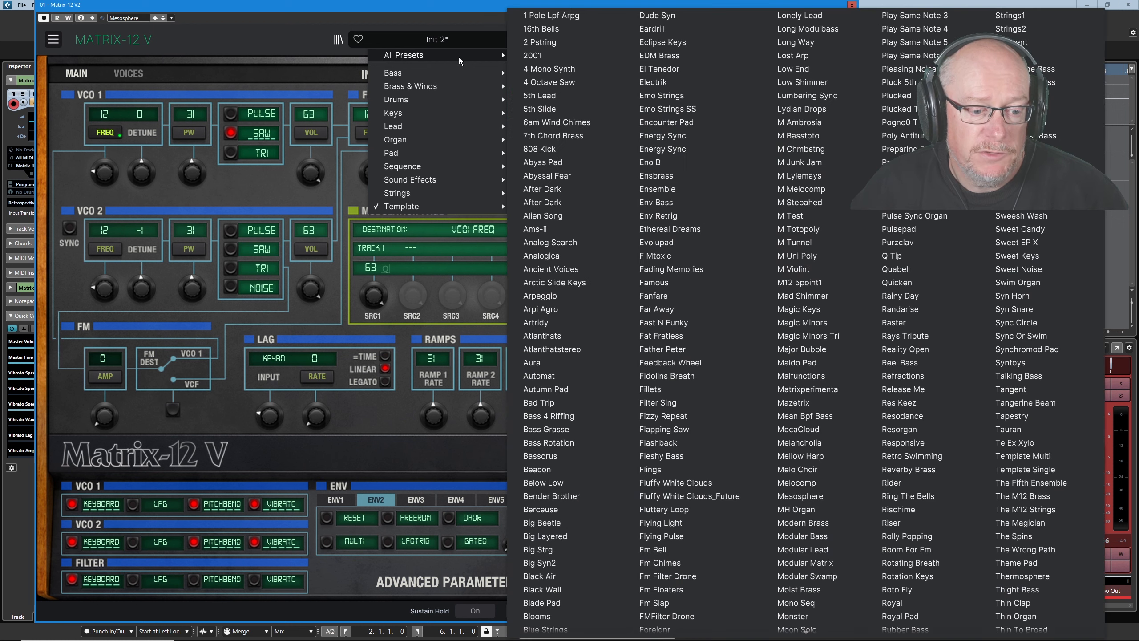
{"action": "left_click", "coordinate": [544, 296]}
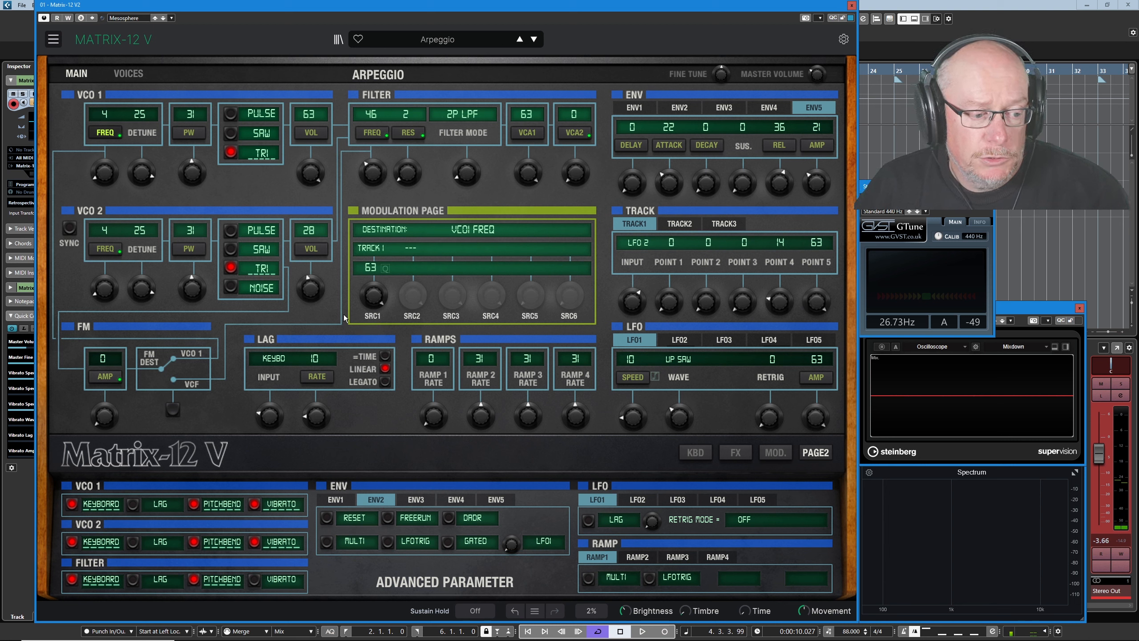
Examine the preset's modulation matrix, its Track 1 and Track 2 points, and the LFO 2 and LFO 4 settings.
{"action": "left_click", "coordinate": [776, 453]}
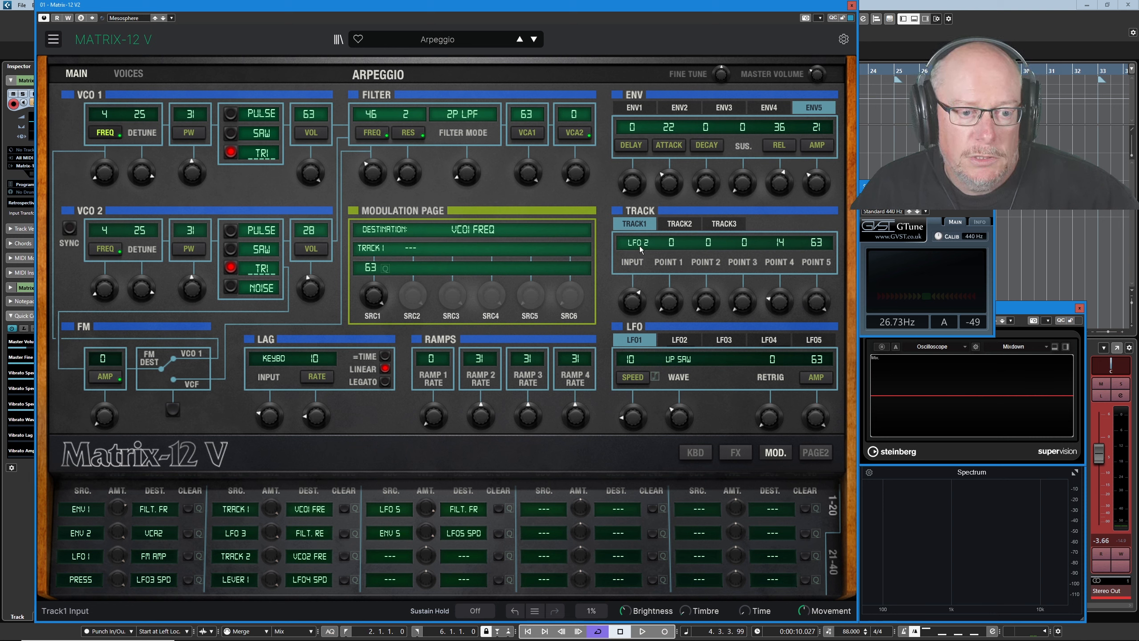
{"action": "left_click", "coordinate": [680, 224]}
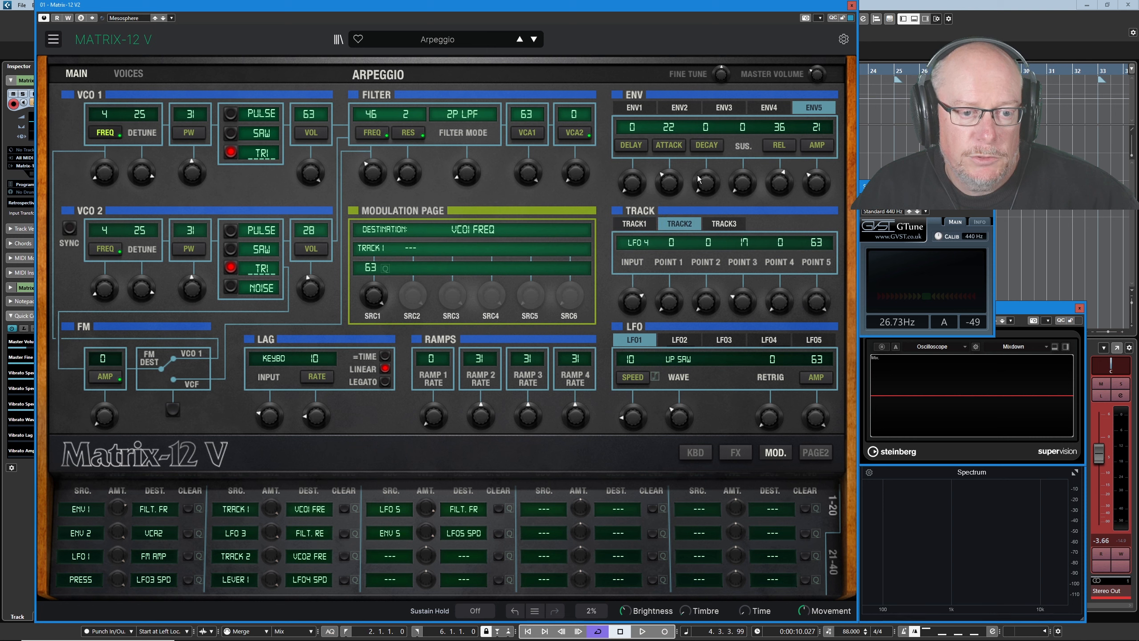
{"action": "left_click", "coordinate": [634, 224]}
{"action": "left_click", "coordinate": [679, 339]}
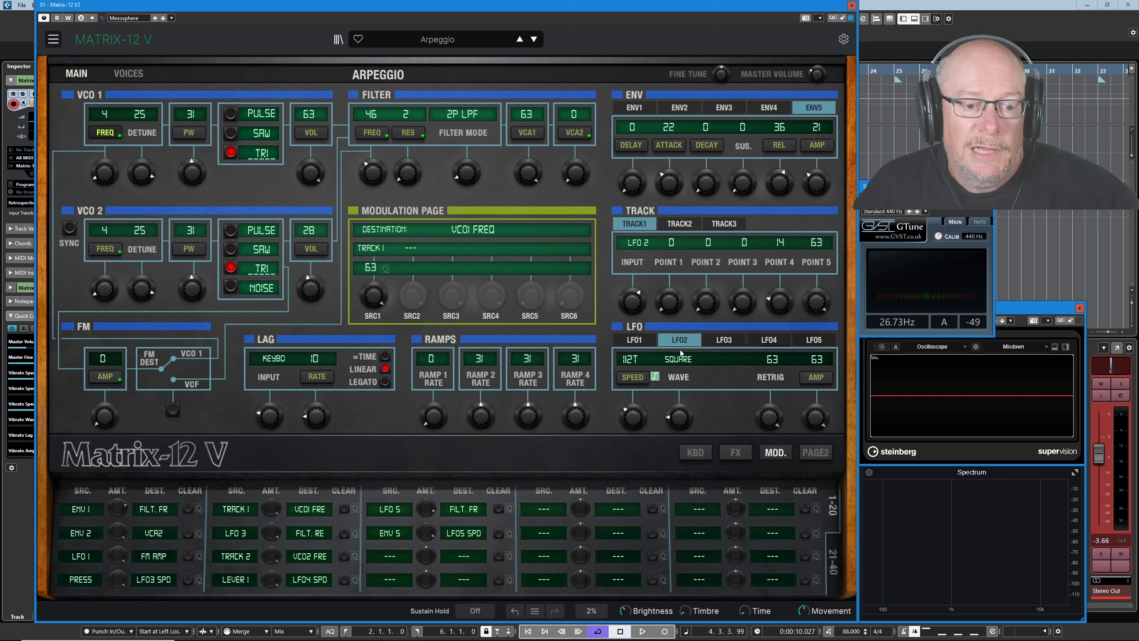
{"action": "left_click", "coordinate": [769, 339]}
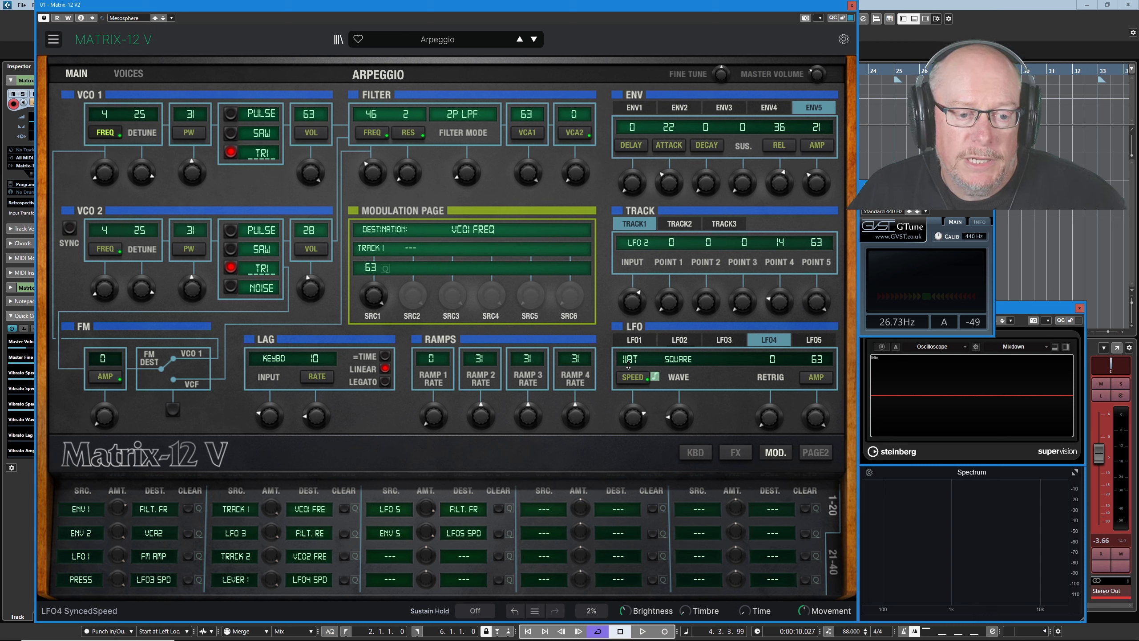
Show the LFO 2 settings and set Track 1 point 4 to 0.
{"action": "left_click", "coordinate": [683, 339]}
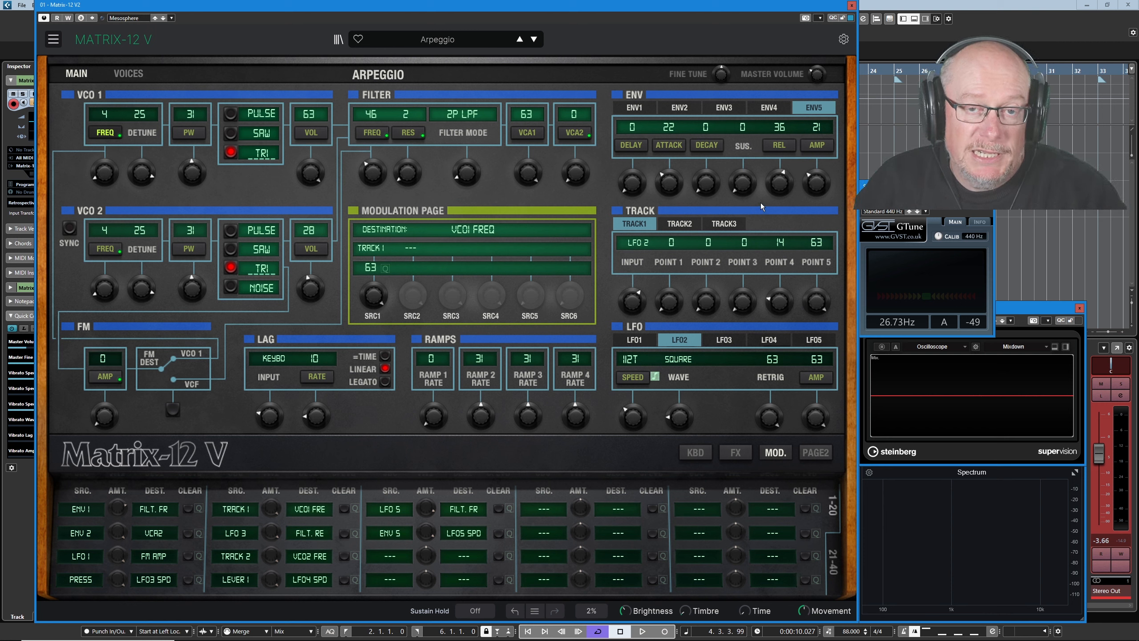
{"action": "left_click_drag", "start_coordinate": [796, 252], "coordinate": [781, 304]}
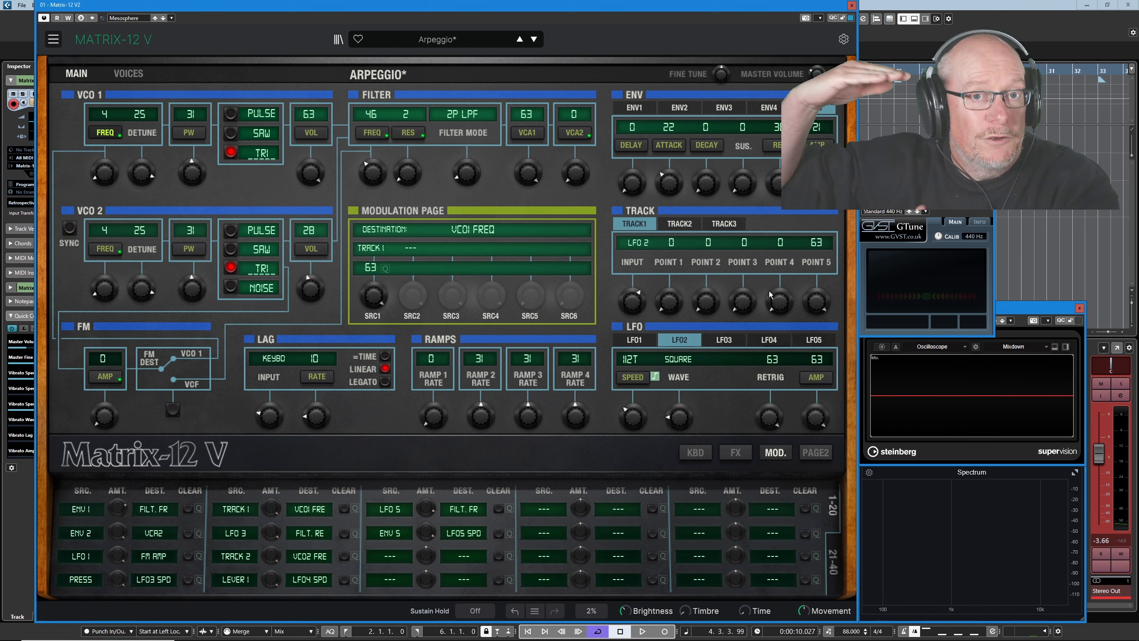
Set Track 2 point 3 to 22 and point 5 to 49.
{"action": "left_click", "coordinate": [679, 224]}
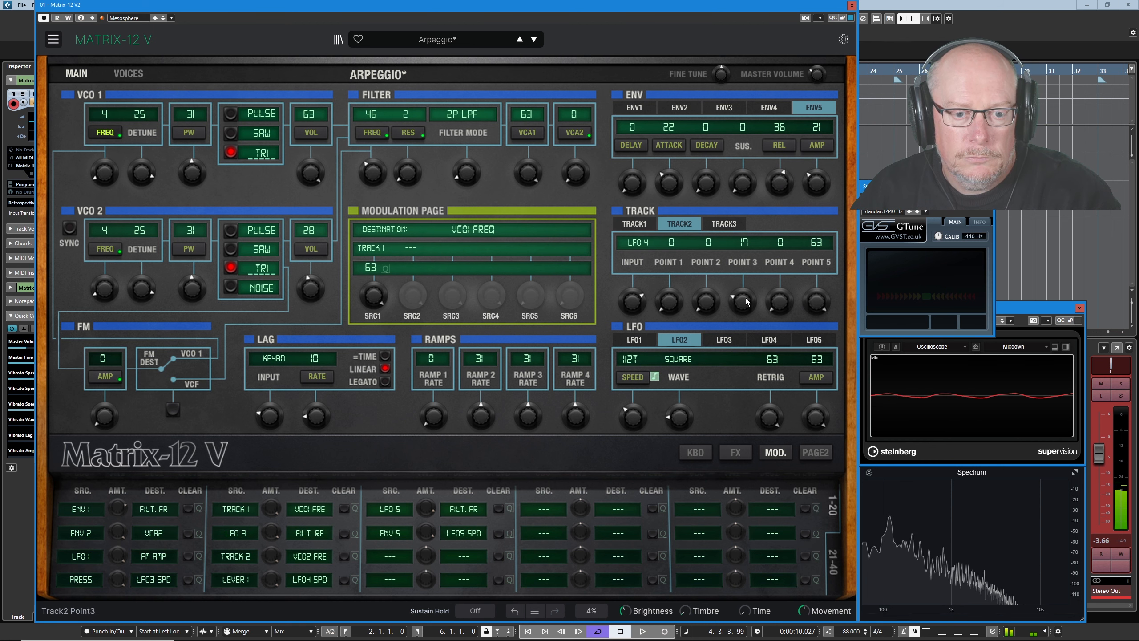
{"action": "left_click_drag", "start_coordinate": [743, 301], "coordinate": [743, 287]}
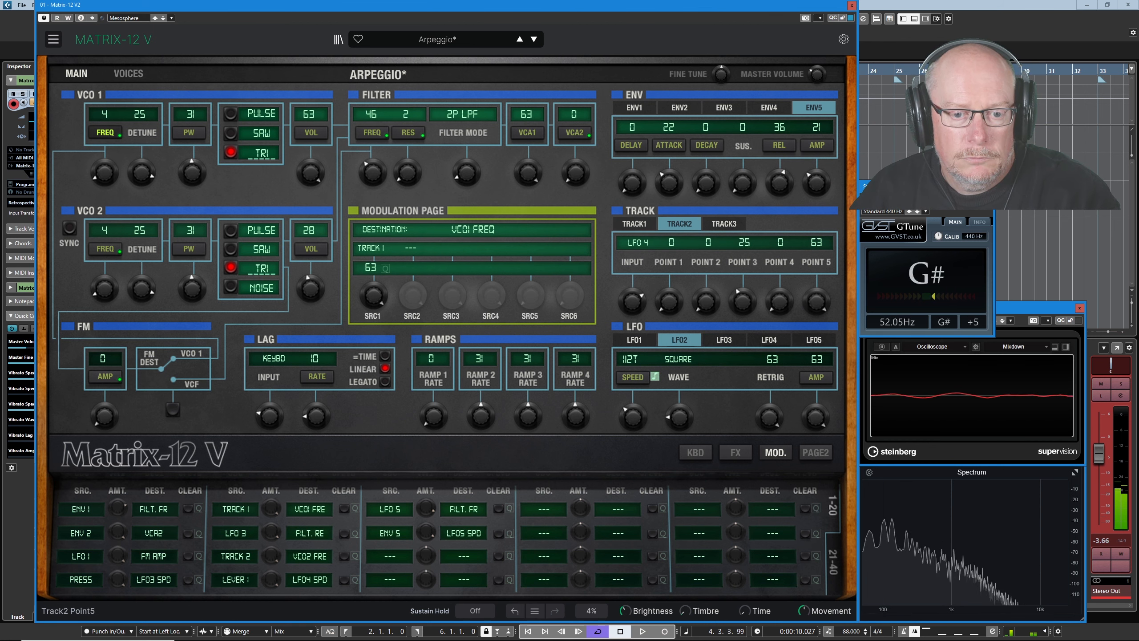
{"action": "left_click_drag", "start_coordinate": [816, 303], "coordinate": [816, 324]}
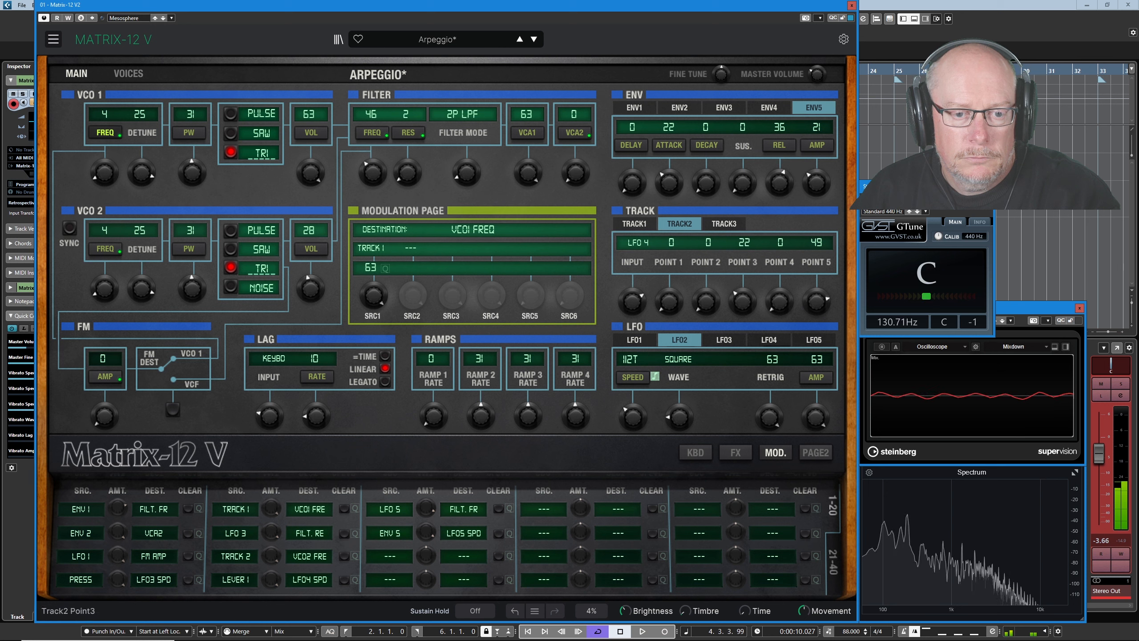
Set Track 1 point 3 to 8 and point 5 to 55.
{"action": "left_click", "coordinate": [634, 224]}
{"action": "left_click_drag", "start_coordinate": [752, 304], "coordinate": [816, 314]}
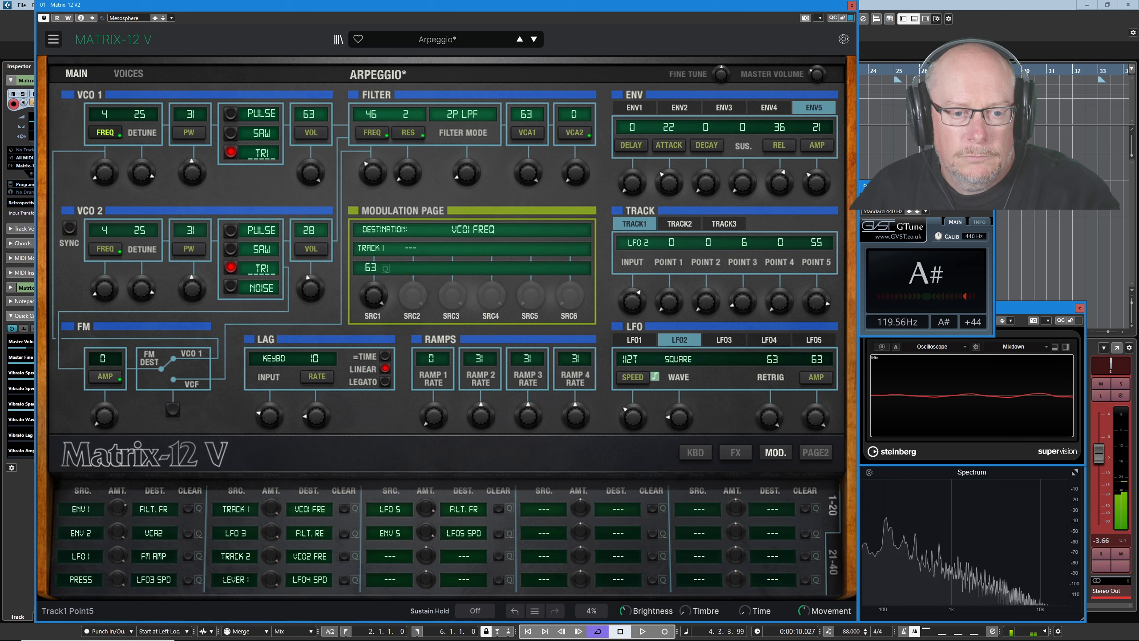
{"action": "left_click_drag", "start_coordinate": [742, 302], "coordinate": [742, 299]}
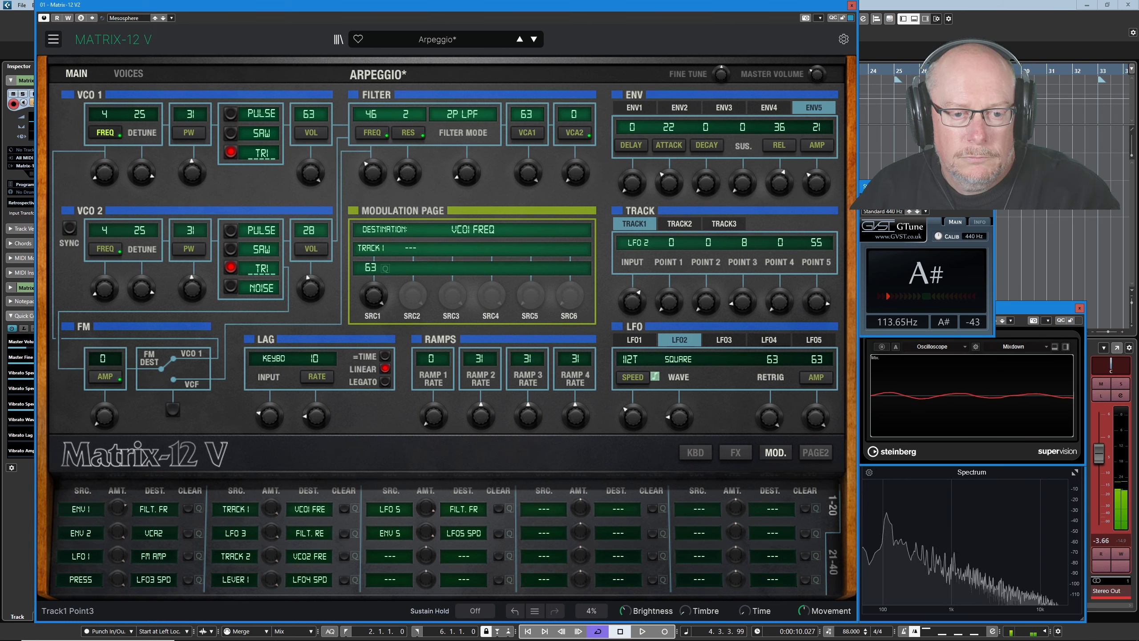